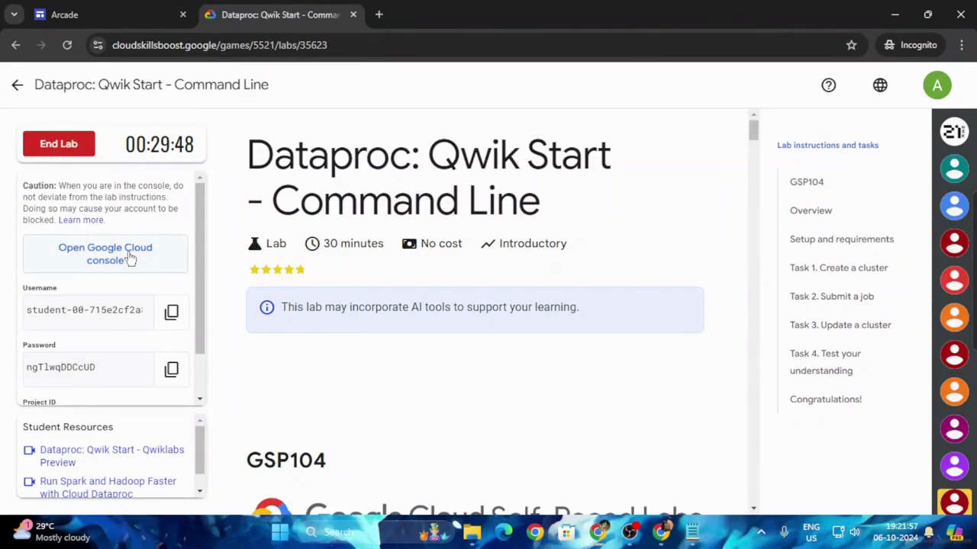
# Sign in to the Google Cloud console with the lab account and its copied password, accepting the new-account notice.
pyautogui.click(130, 259)
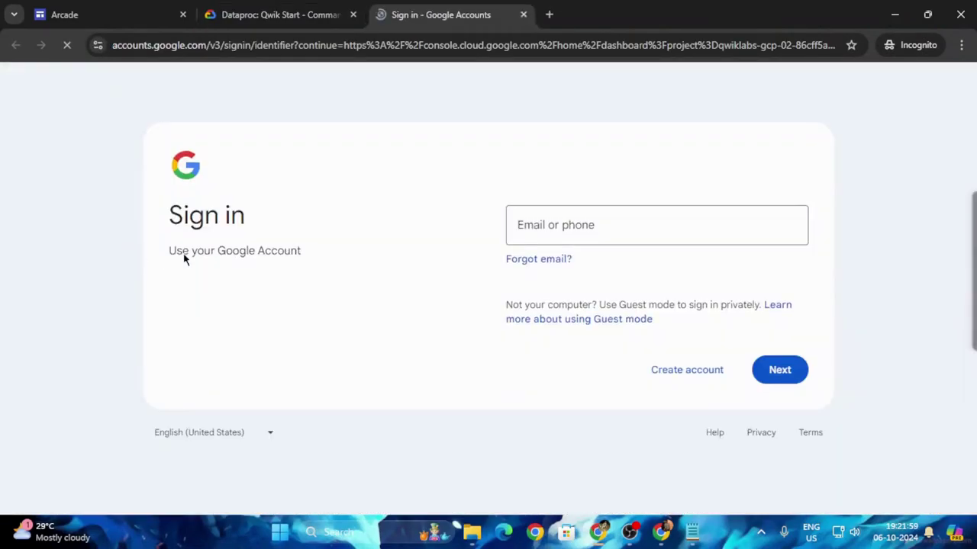
pyautogui.click(771, 370)
pyautogui.click(278, 15)
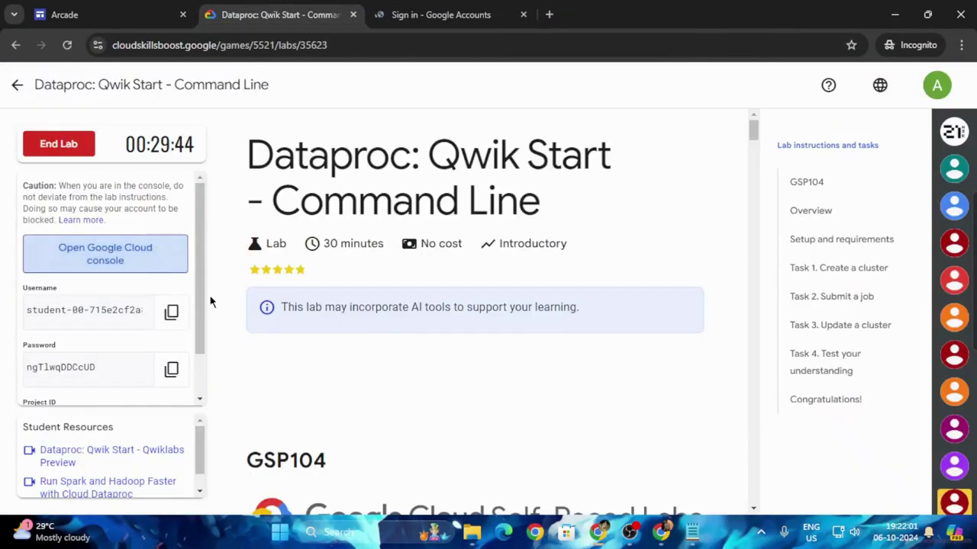
pyautogui.click(171, 369)
pyautogui.click(400, 6)
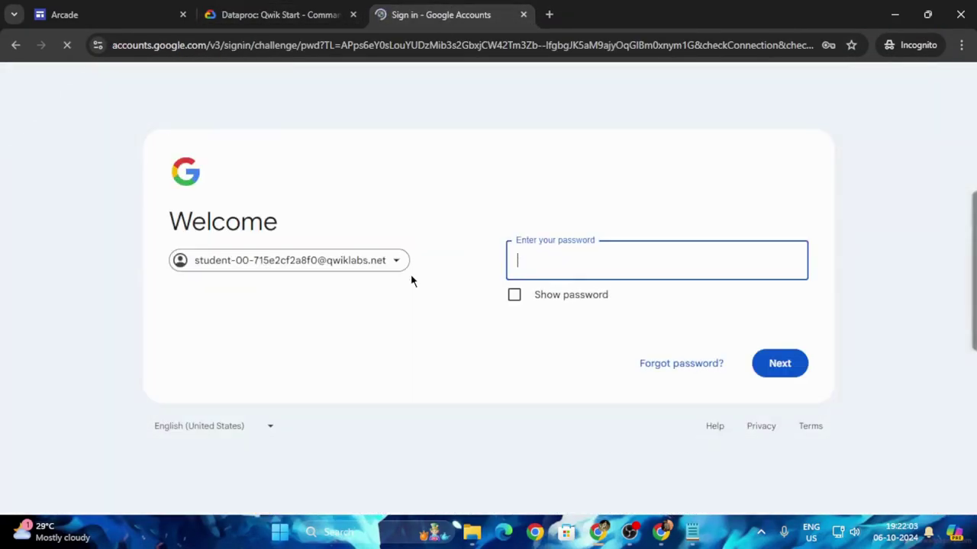
pyautogui.hotkey('ctrl', 'v')
pyautogui.press('Return')
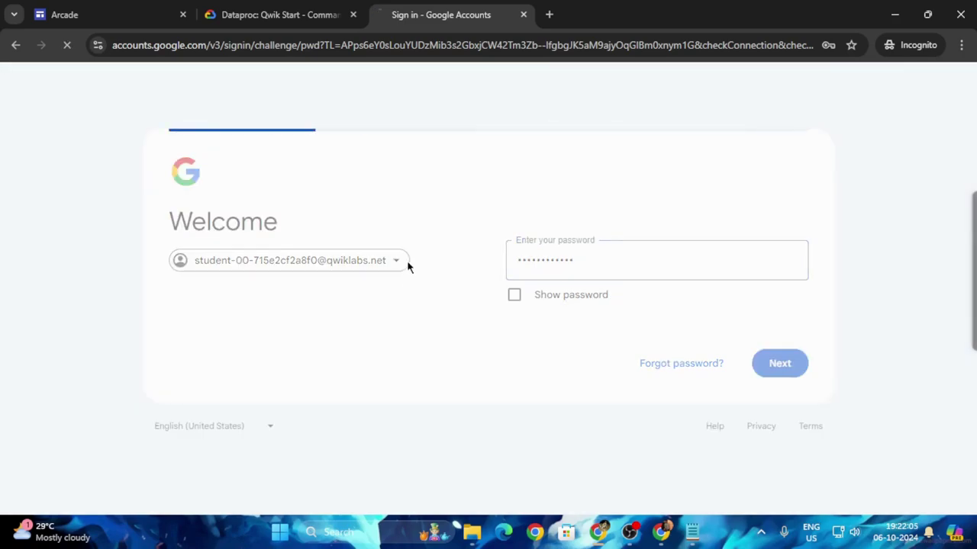
pyautogui.click(417, 455)
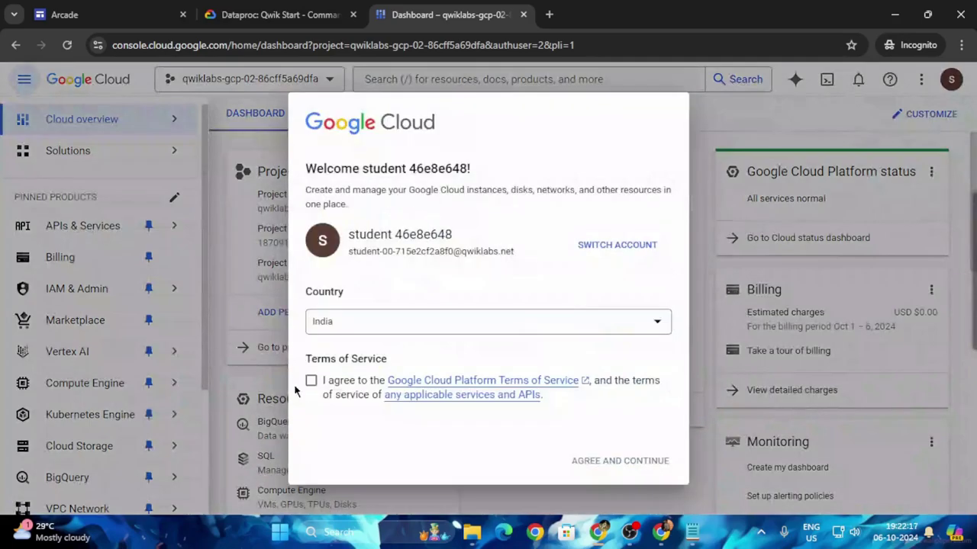
# Accept the Terms of Service and activate Cloud Shell for the lab project.
pyautogui.click(311, 380)
pyautogui.click(621, 460)
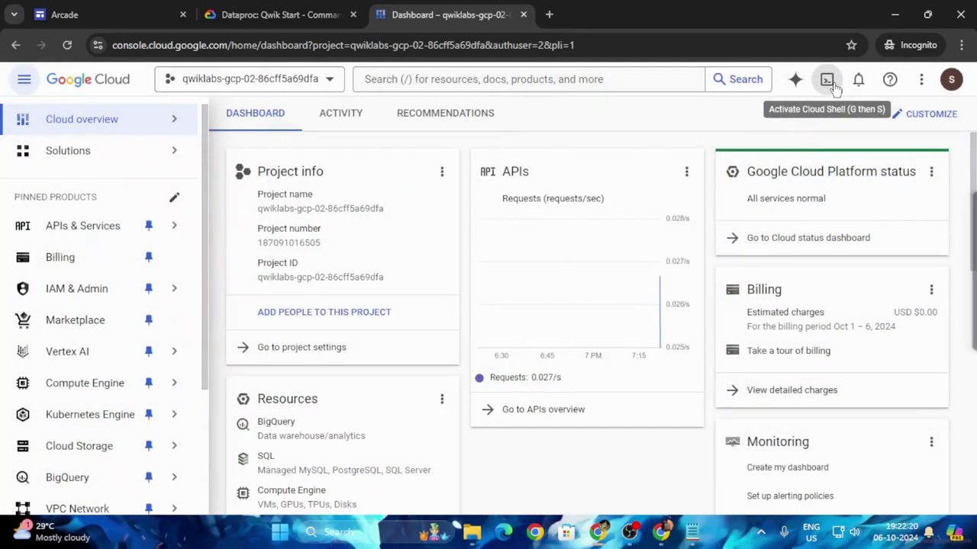
pyautogui.click(827, 79)
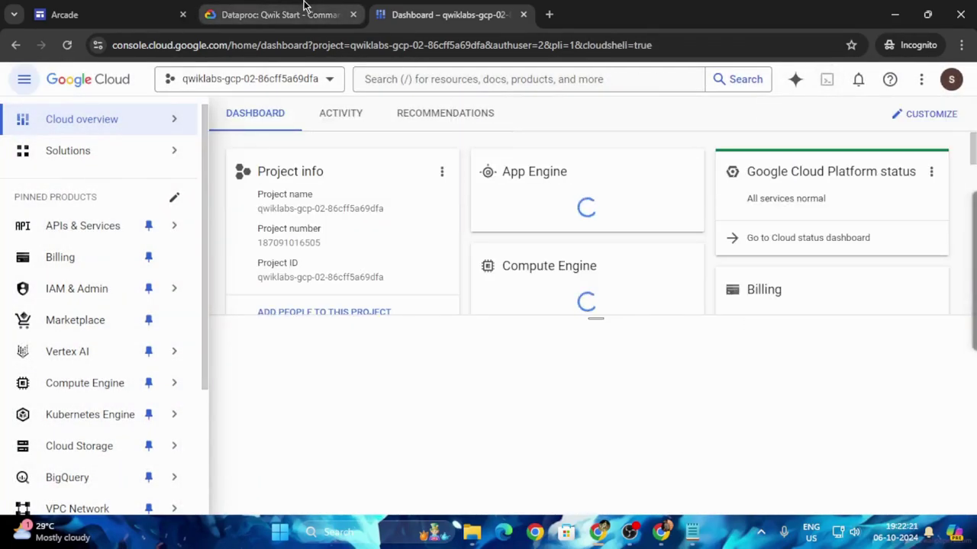
# Copy the gcloud auth list command from the lab instructions.
pyautogui.hotkey('ctrl', 'shift', 'Tab')
pyautogui.scroll(-5, 493, 360)
pyautogui.scroll(-5, 530, 329)
pyautogui.scroll(-5, 532, 332)
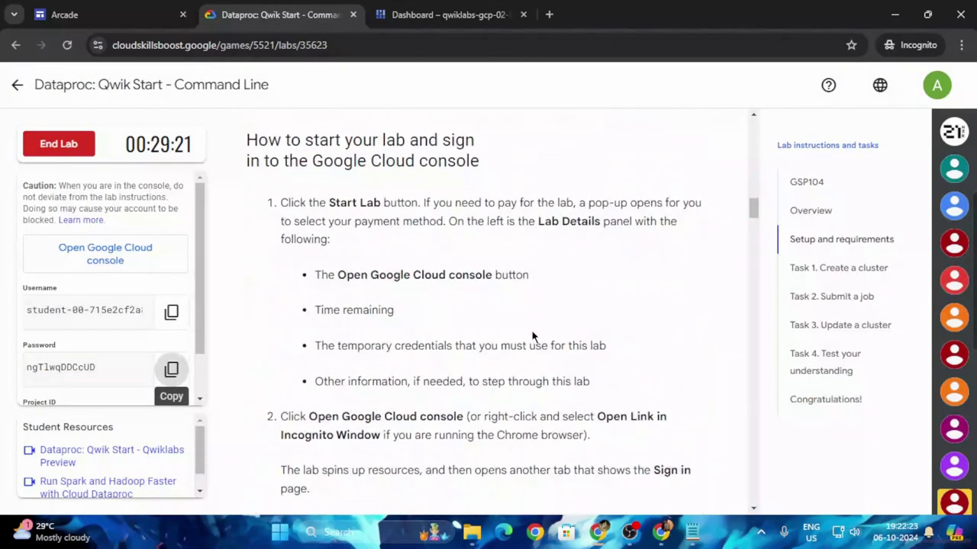
pyautogui.scroll(-5, 532, 332)
pyautogui.scroll(-5, 538, 328)
pyautogui.scroll(-5, 541, 321)
pyautogui.scroll(-5, 543, 317)
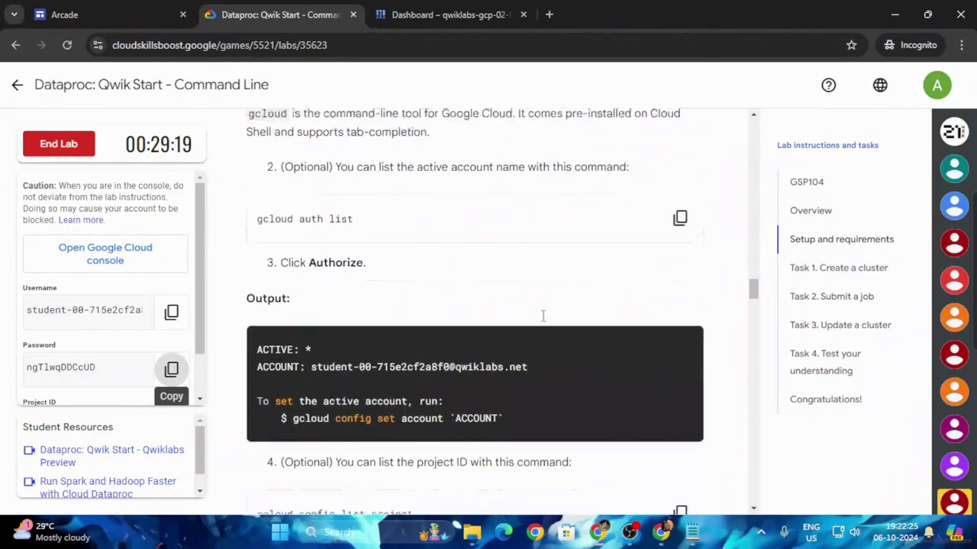
pyautogui.click(680, 211)
pyautogui.click(431, 9)
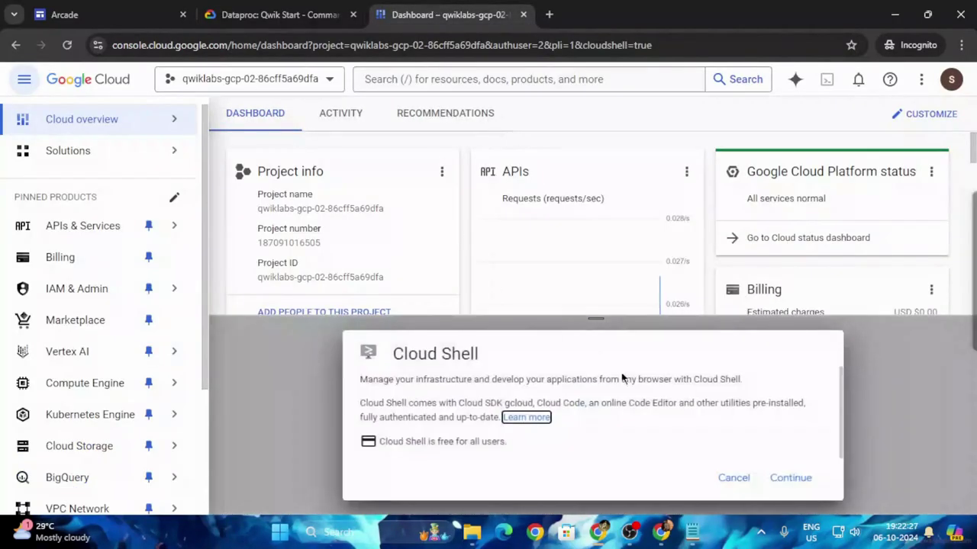
# Continue past the Cloud Shell introduction, make the terminal taller and dismiss the session tip.
pyautogui.click(769, 476)
pyautogui.moveTo(601, 313); pyautogui.dragTo(595, 140)
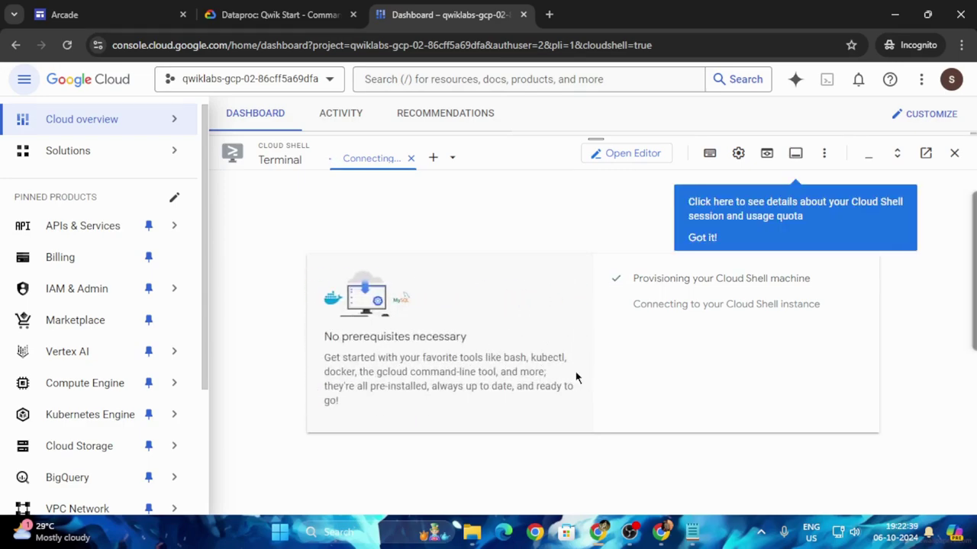
pyautogui.click(702, 237)
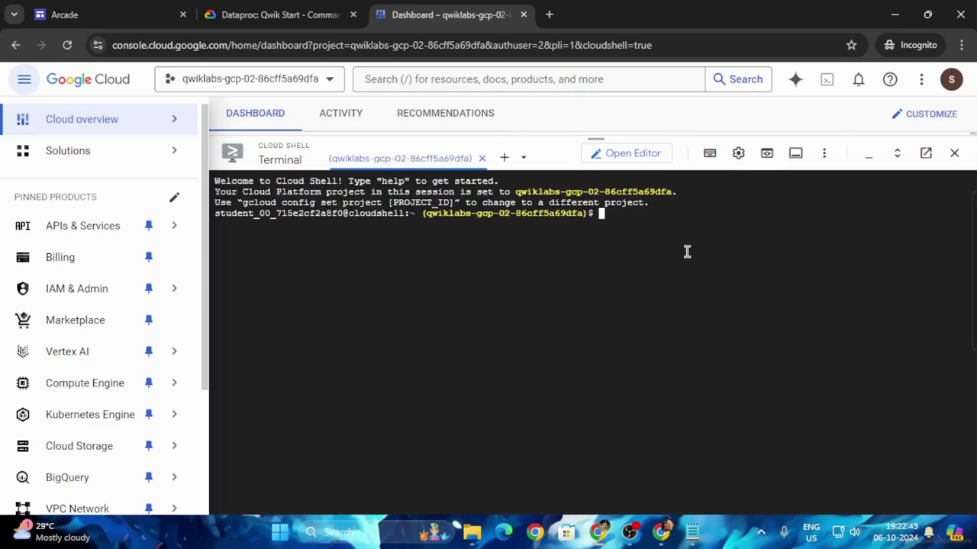
# Run gcloud auth list in Cloud Shell and authorize it to use the credentials.
pyautogui.hotkey('ctrl', 'v')
pyautogui.press('Return')
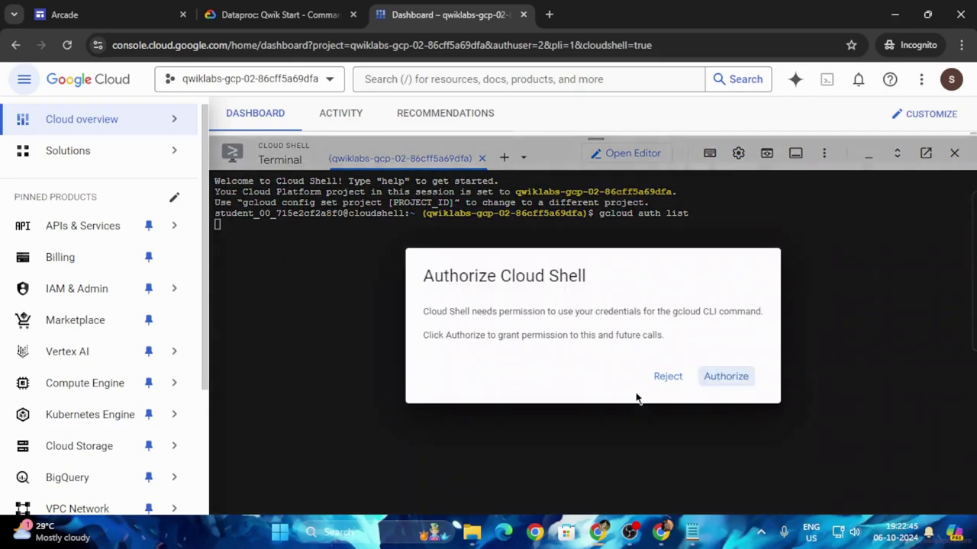
pyautogui.click(726, 376)
# Run gcloud config list project to show the active project.
pyautogui.click(316, 15)
pyautogui.scroll(-2, 470, 374)
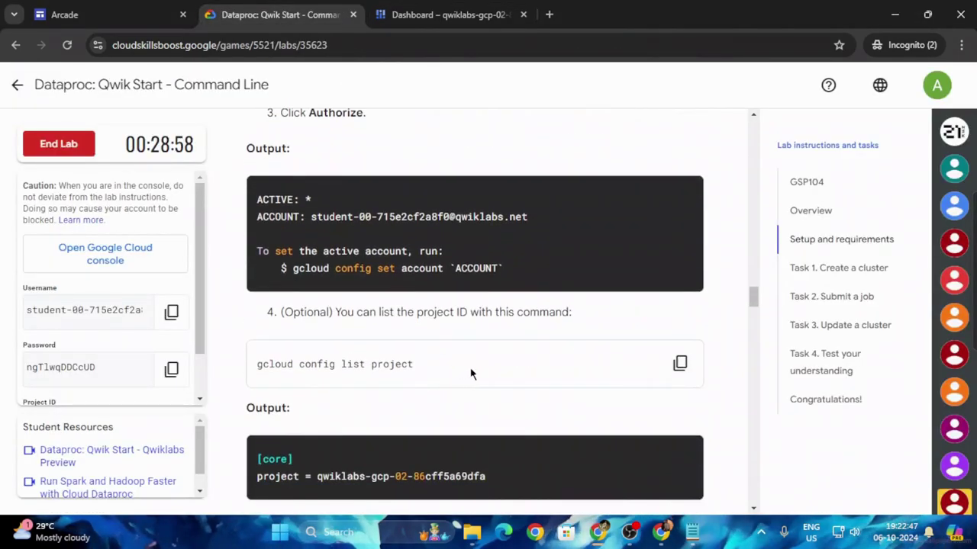
pyautogui.click(680, 363)
pyautogui.click(416, 15)
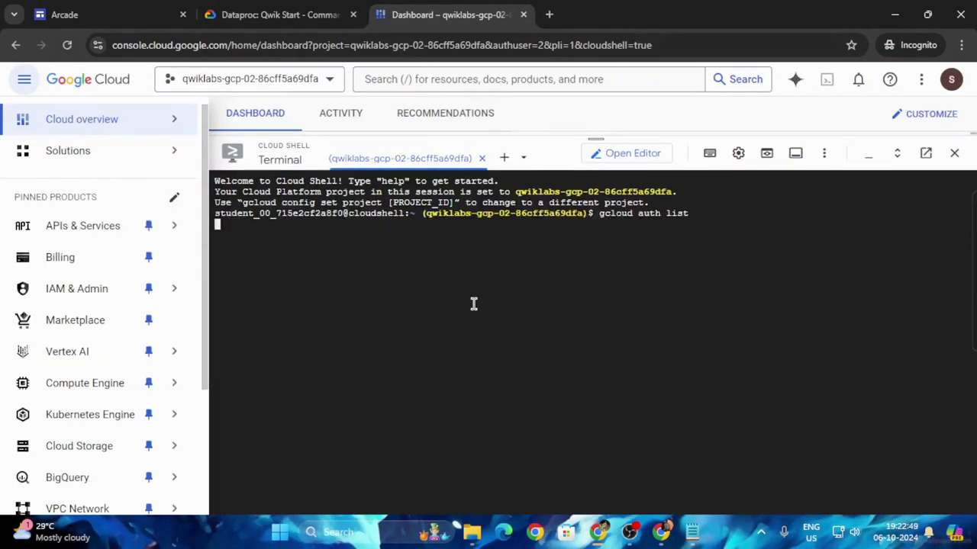
pyautogui.hotkey('ctrl', 'v')
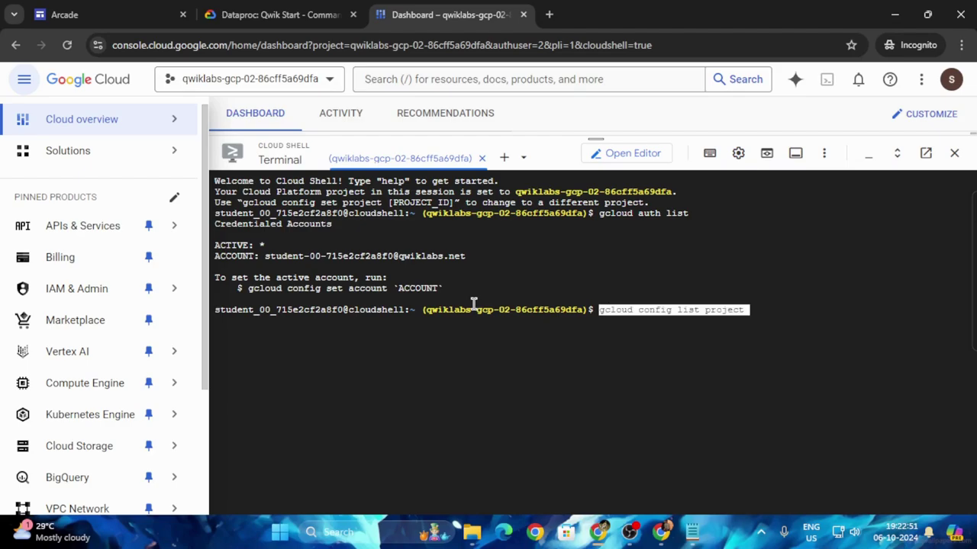
pyautogui.press('Return')
# Set the Dataproc region to us-east4 with gcloud config set dataproc/region.
pyautogui.click(274, 14)
pyautogui.scroll(-6, 505, 381)
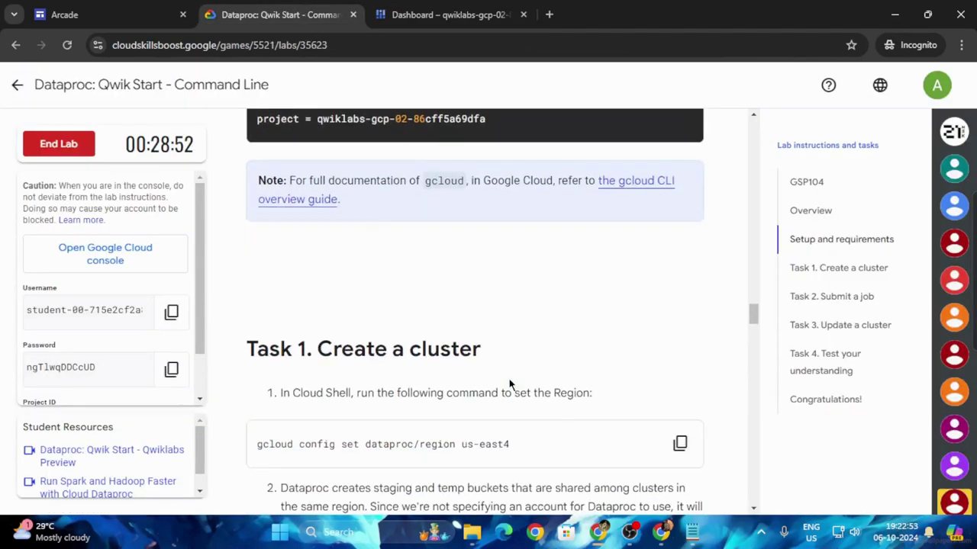
pyautogui.click(679, 300)
pyautogui.click(450, 15)
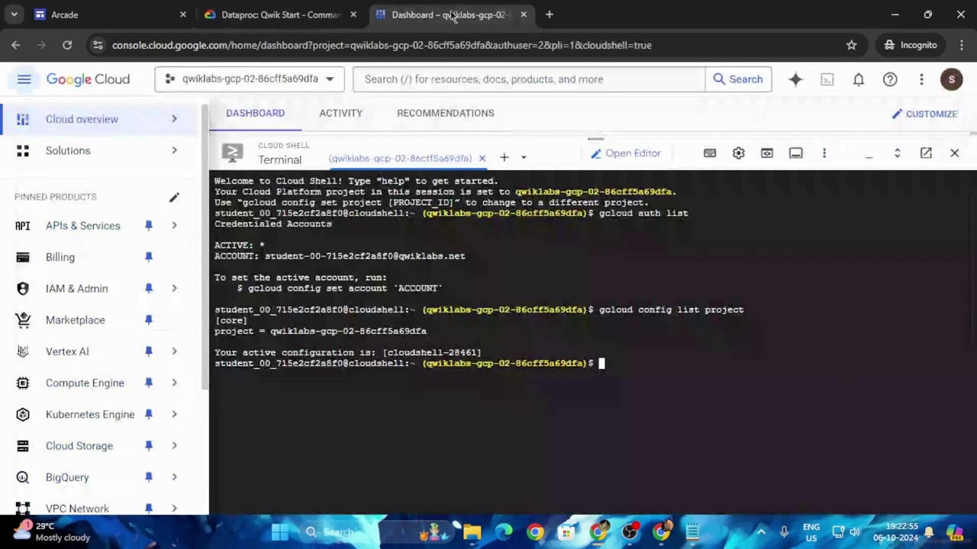
pyautogui.hotkey('ctrl', 'v')
pyautogui.press('Return')
# Set the PROJECT_ID and PROJECT_NUMBER shell variables in Cloud Shell.
pyautogui.click(304, 9)
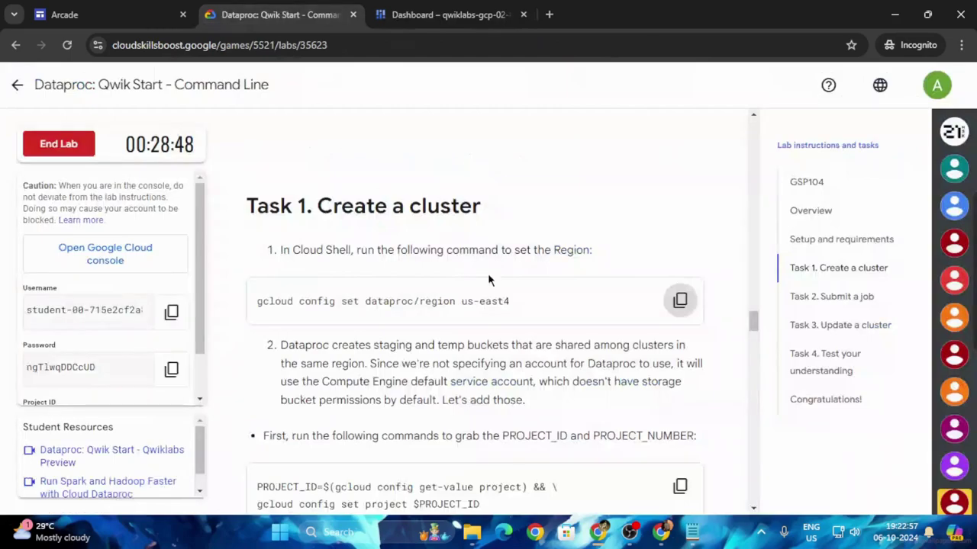
pyautogui.scroll(-3, 488, 280)
pyautogui.scroll(-3, 535, 252)
pyautogui.click(680, 201)
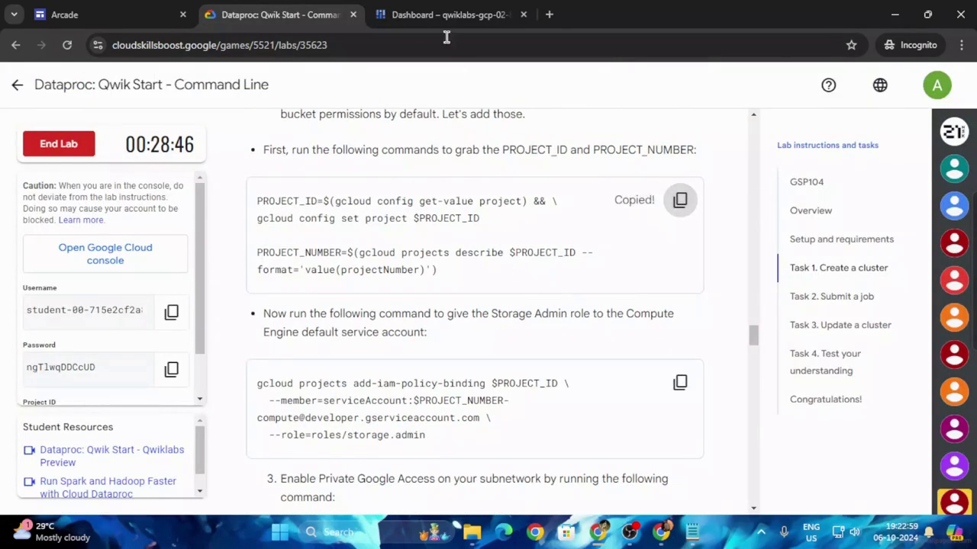
pyautogui.click(433, 15)
pyautogui.hotkey('ctrl', 'v')
pyautogui.press('Return')
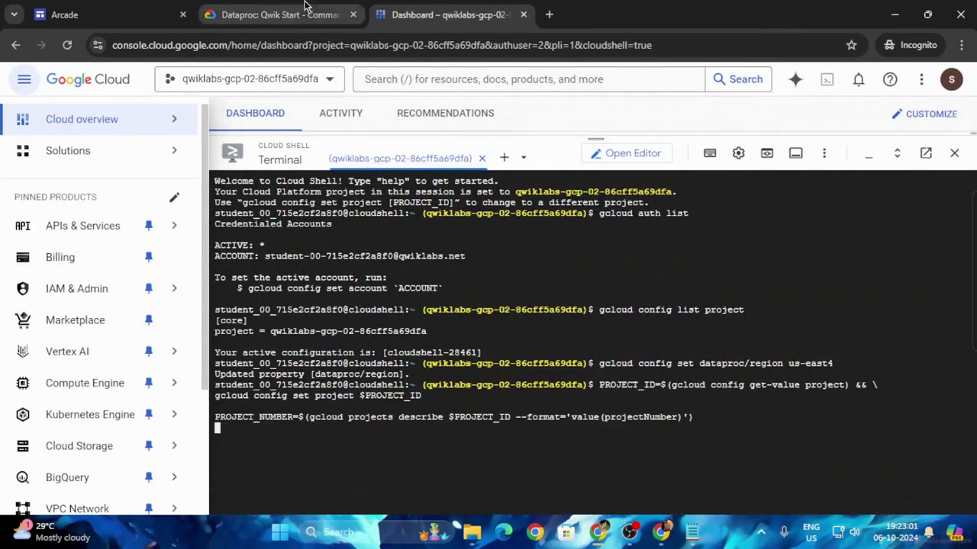
# Grant the compute service account the Storage Admin role with add-iam-policy-binding.
pyautogui.click(305, 15)
pyautogui.scroll(2, 611, 353)
pyautogui.scroll(-3, 600, 372)
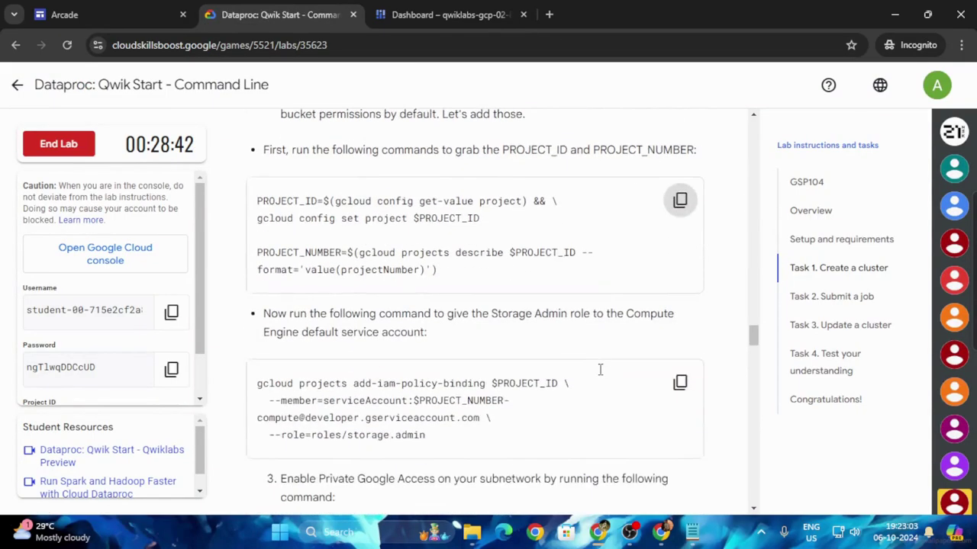
pyautogui.scroll(-2, 601, 373)
pyautogui.click(680, 311)
pyautogui.click(450, 9)
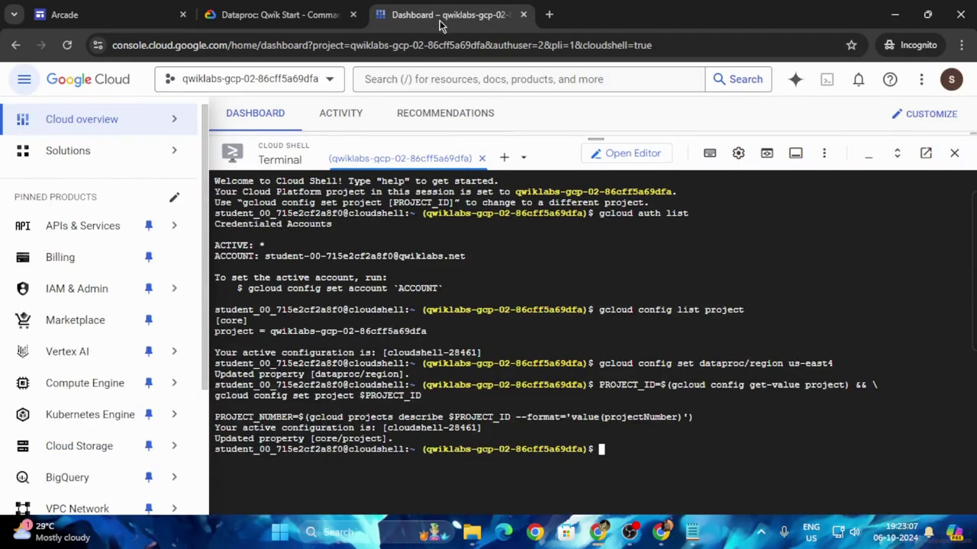
pyautogui.hotkey('ctrl', 'v')
pyautogui.press('Return')
# Enable Private Google Access on the us-east4 default subnet.
pyautogui.click(282, 15)
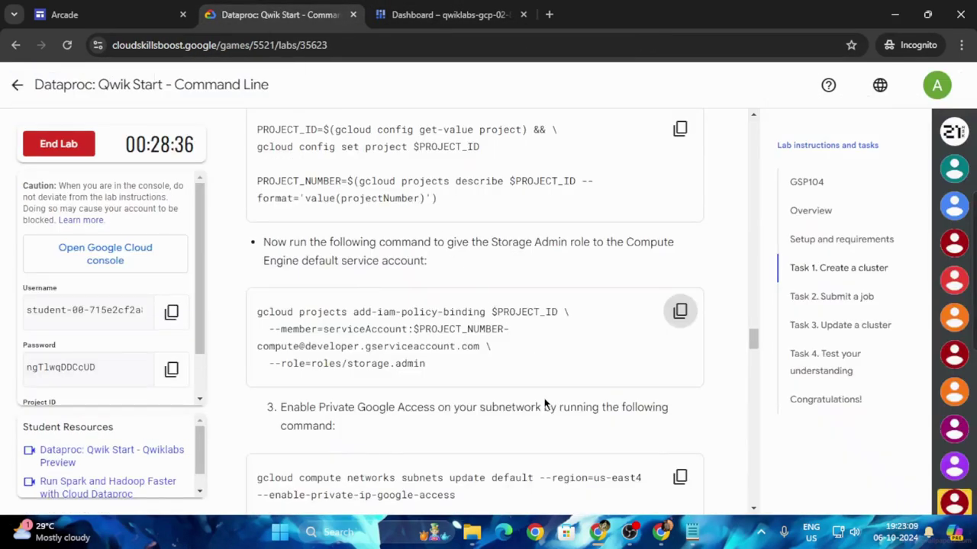
pyautogui.scroll(1, 545, 405)
pyautogui.scroll(-1, 544, 405)
pyautogui.scroll(3, 545, 405)
pyautogui.scroll(-2, 545, 405)
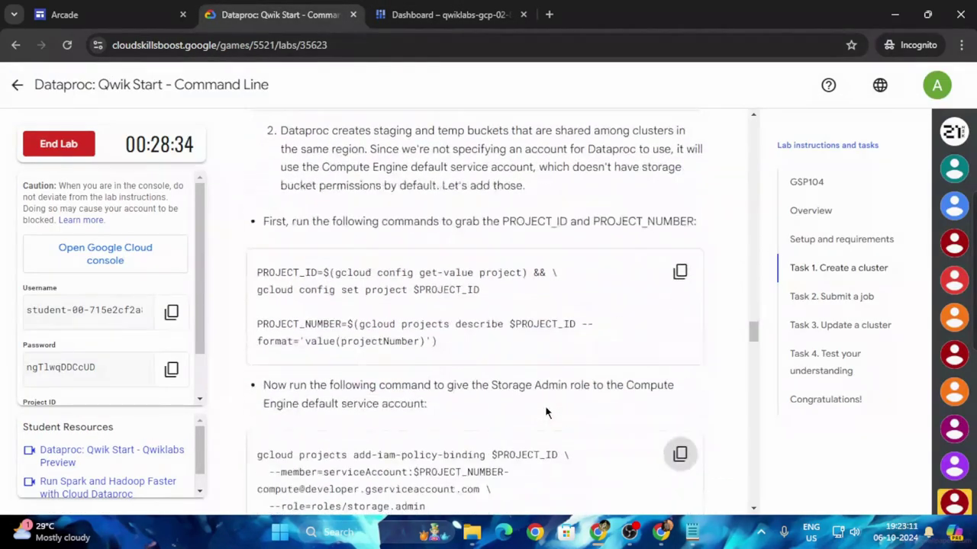
pyautogui.scroll(-4, 544, 405)
pyautogui.click(680, 333)
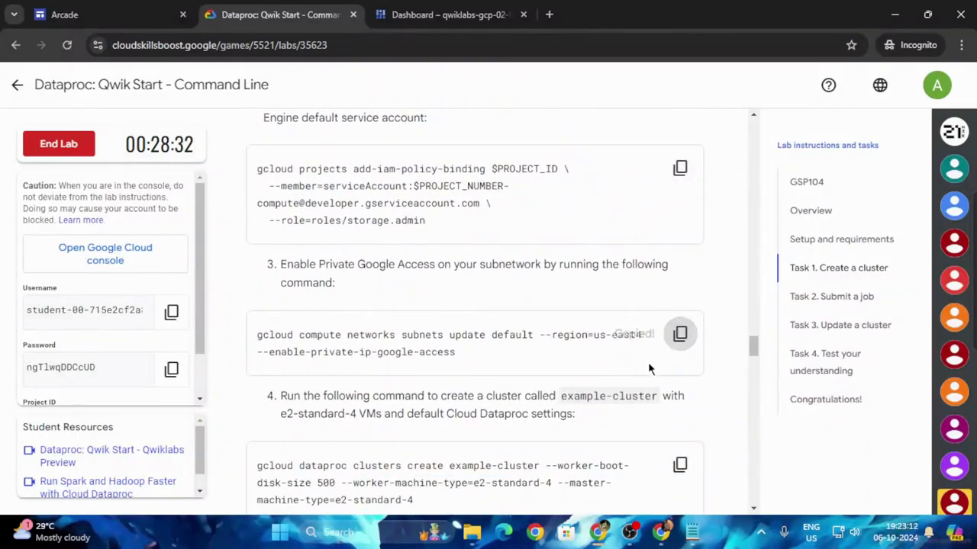
pyautogui.click(458, 14)
pyautogui.hotkey('ctrl', 'v')
pyautogui.press('Return')
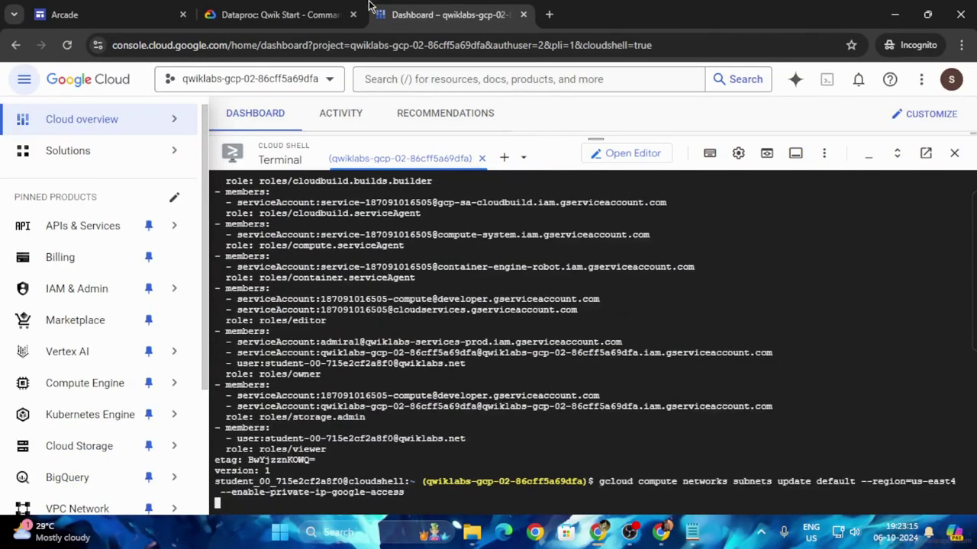
# Start creating the Dataproc cluster example-cluster with gcloud dataproc clusters create.
pyautogui.click(279, 14)
pyautogui.scroll(-1, 566, 441)
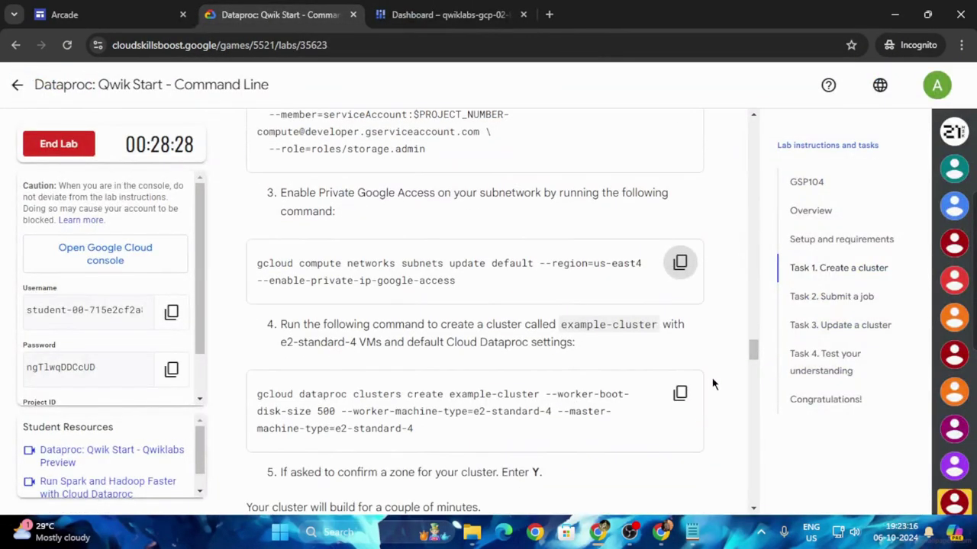
pyautogui.click(677, 400)
pyautogui.scroll(-3, 676, 400)
pyautogui.click(438, 6)
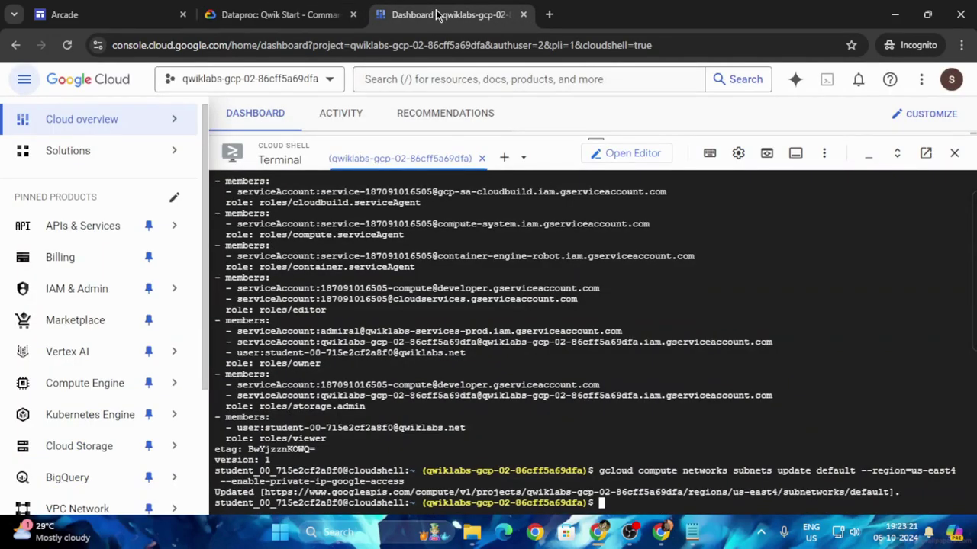
pyautogui.hotkey('ctrl', 'v')
pyautogui.press('Return')
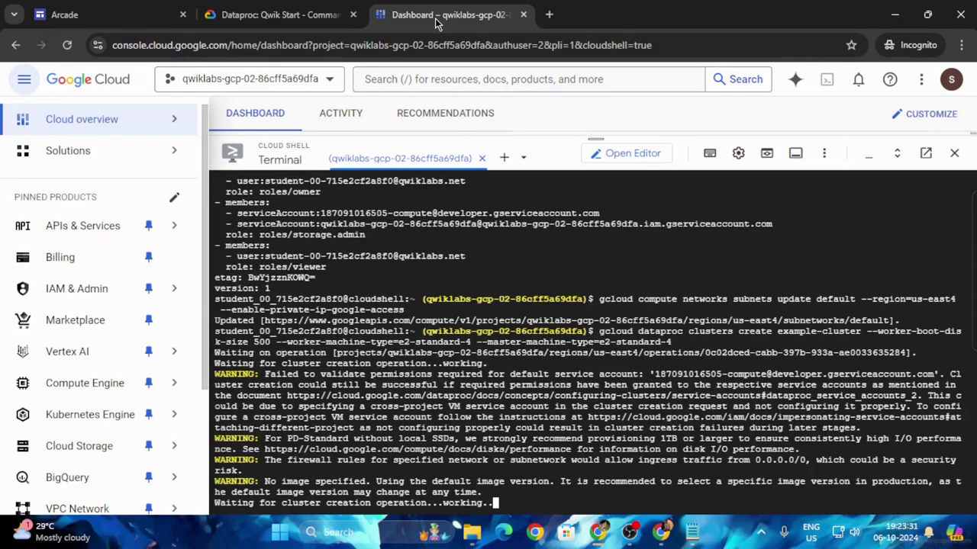
# Run the Task 1 progress check so Create a Dataproc cluster reads Assessment Completed.
pyautogui.click(306, 14)
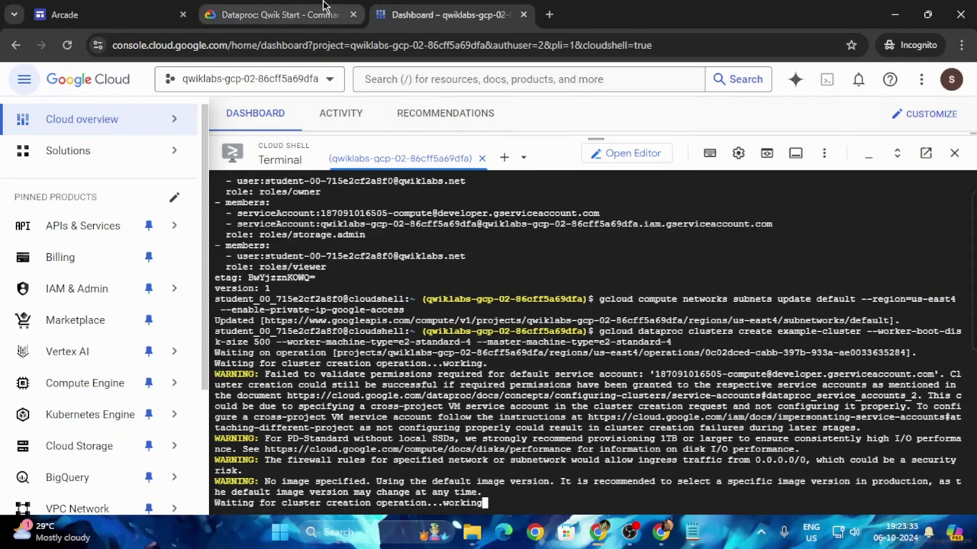
pyautogui.scroll(-3, 529, 436)
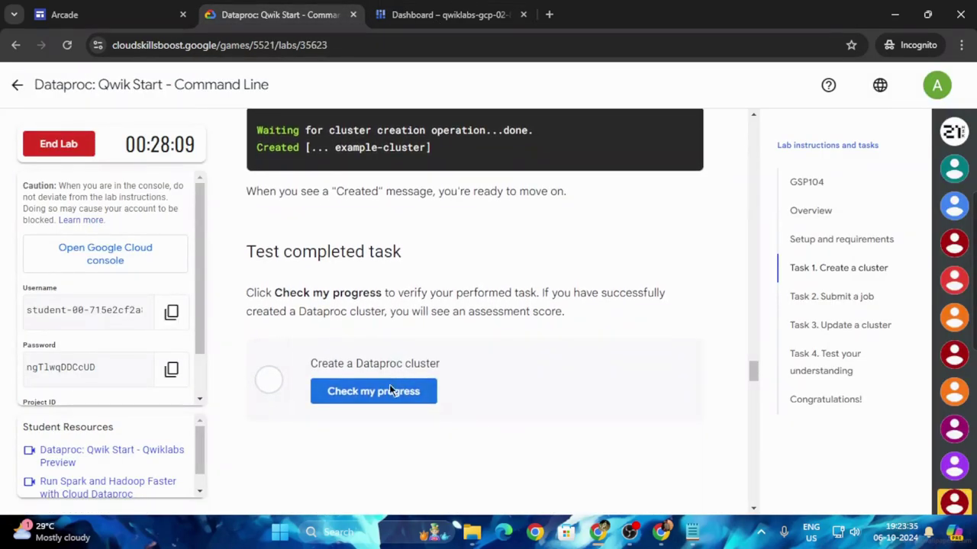
pyautogui.click(392, 392)
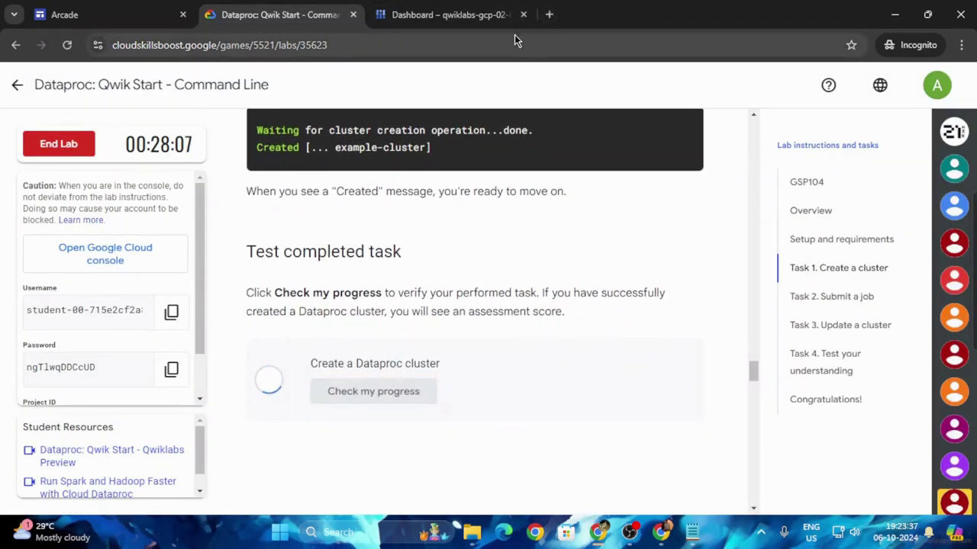
pyautogui.scroll(3, 421, 251)
pyautogui.click(447, 15)
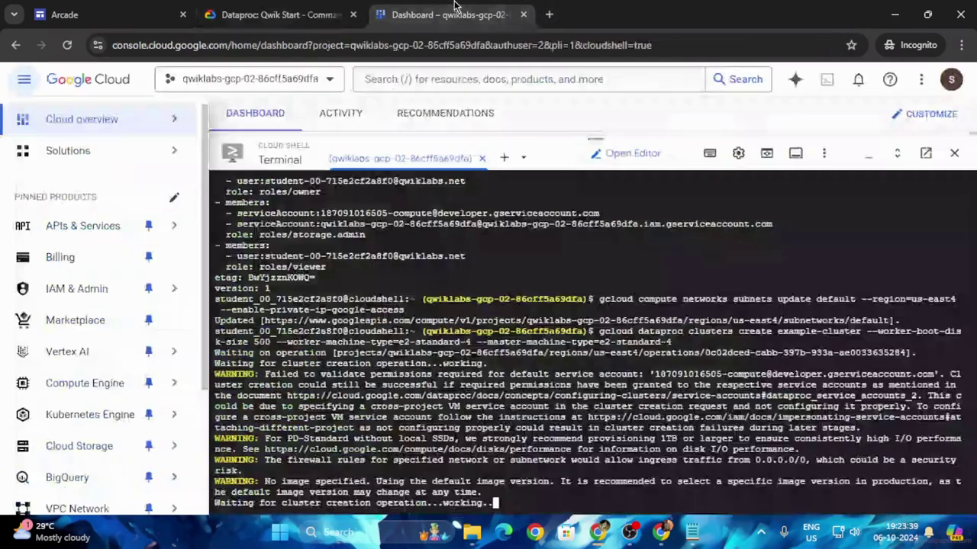
# Copy the Task 2 Spark job submit command from the lab instructions.
pyautogui.click(259, 10)
pyautogui.scroll(-3, 404, 396)
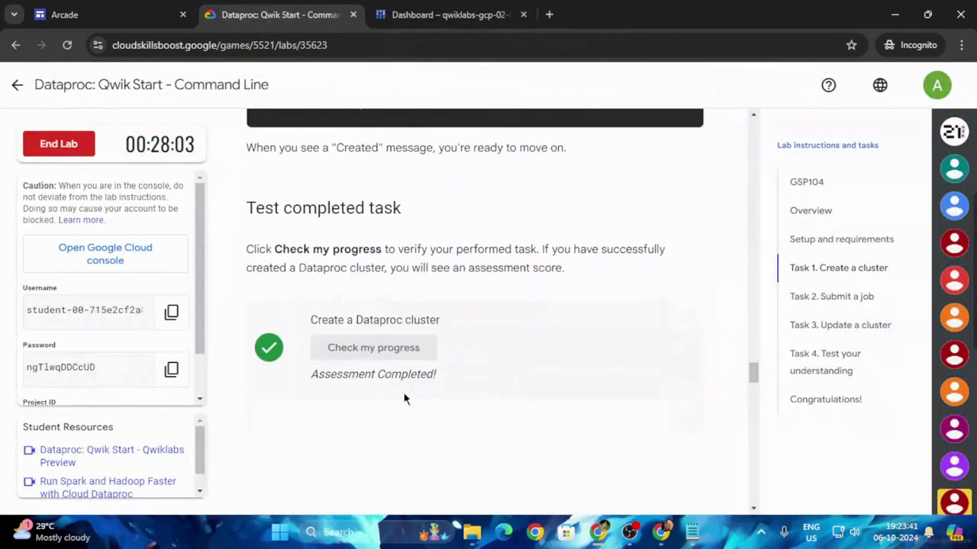
pyautogui.scroll(-2, 403, 397)
pyautogui.scroll(-2, 675, 326)
pyautogui.click(679, 309)
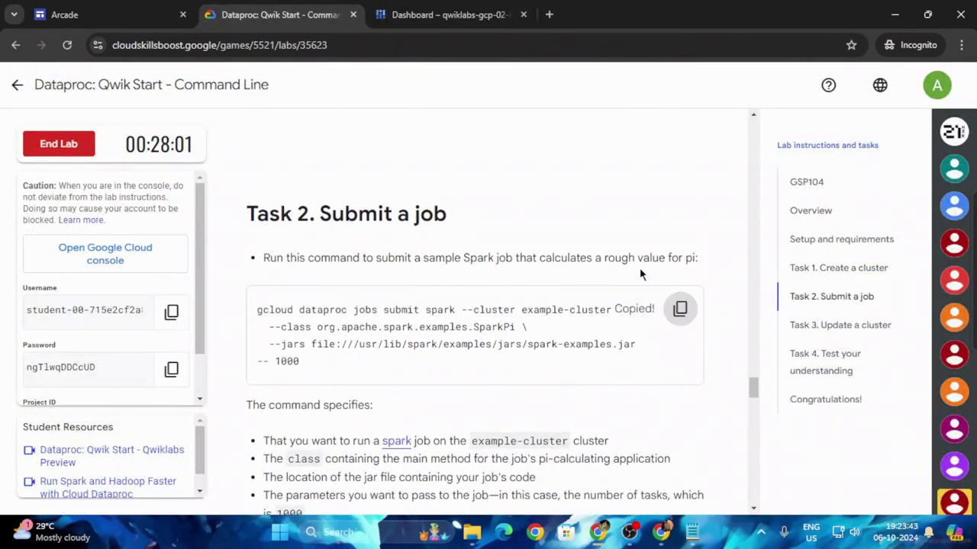
# Wait in Cloud Shell until example-cluster finishes creating in zone us-east4-c.
pyautogui.click(451, 14)
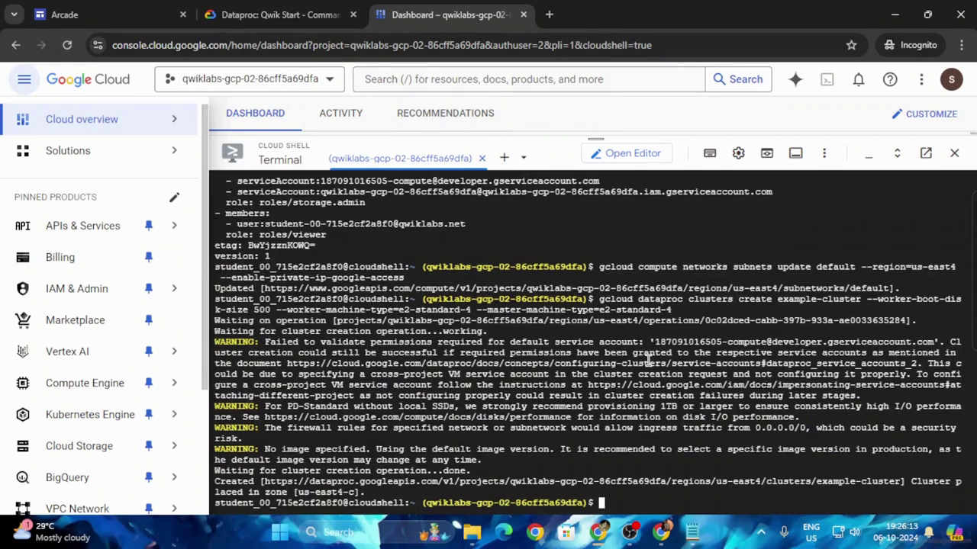
# Submit the SparkPi job to example-cluster and run the Submit a job progress check.
pyautogui.hotkey('ctrl', 'v')
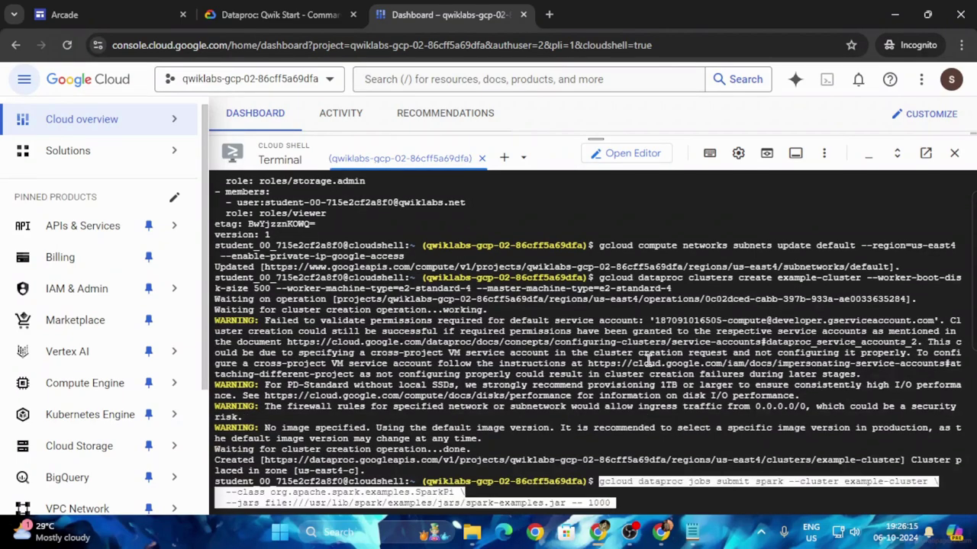
pyautogui.press('Return')
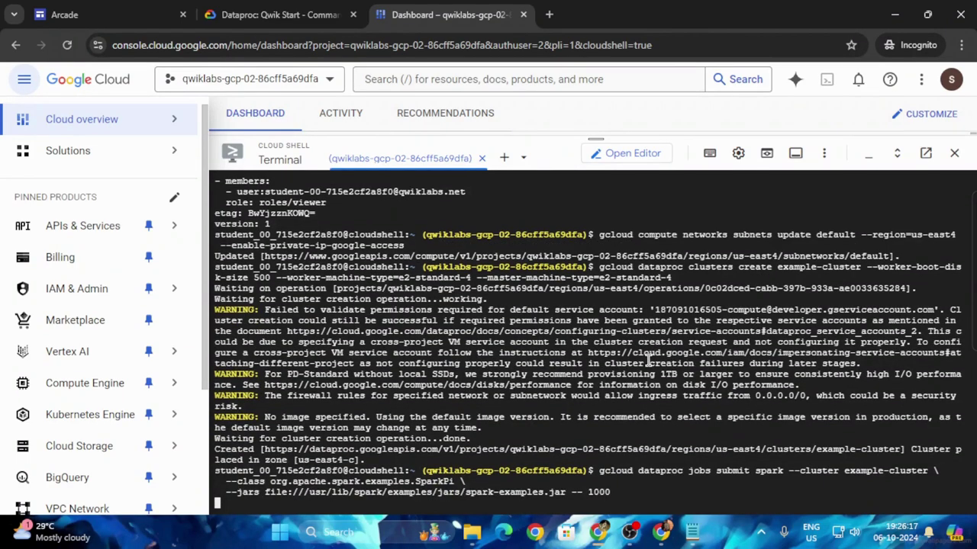
pyautogui.click(275, 14)
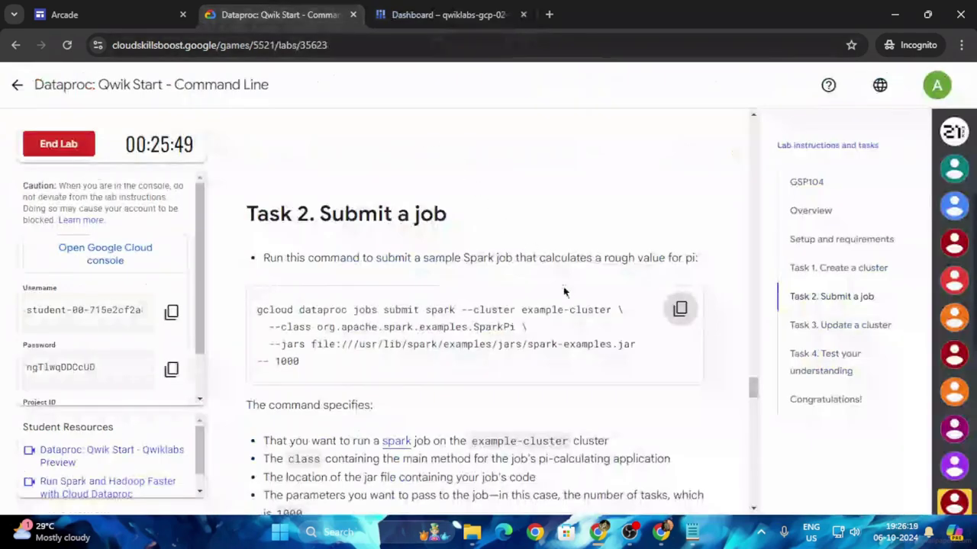
pyautogui.scroll(-2, 620, 340)
pyautogui.scroll(-6, 620, 343)
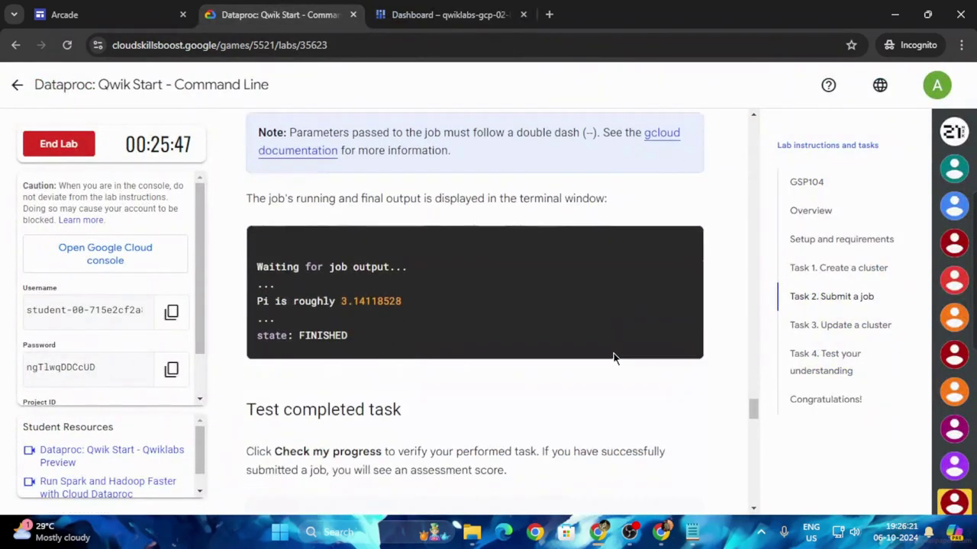
pyautogui.click(347, 409)
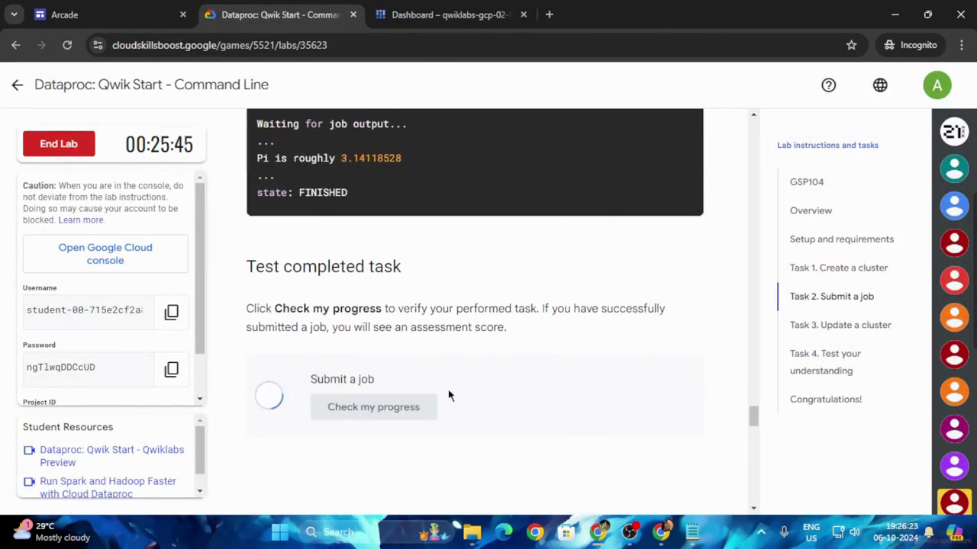
pyautogui.scroll(-3, 530, 343)
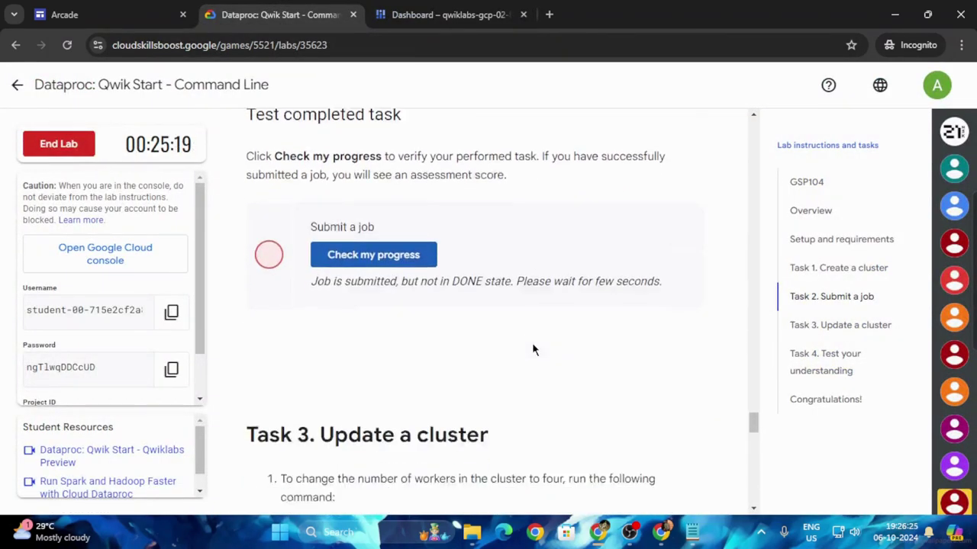
# Review the job output and copy the command resizing the cluster to four workers.
pyautogui.click(465, 12)
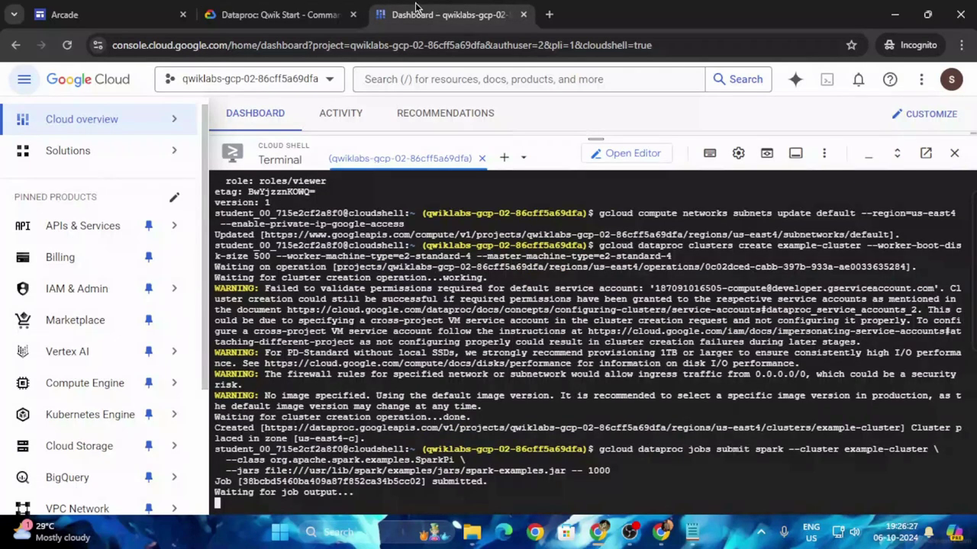
pyautogui.click(266, 8)
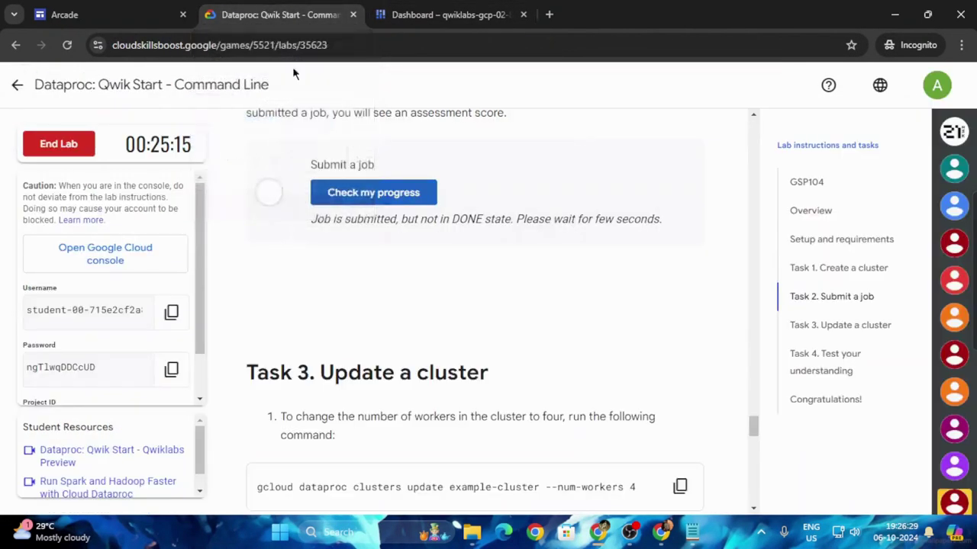
pyautogui.scroll(-4, 444, 359)
pyautogui.click(679, 201)
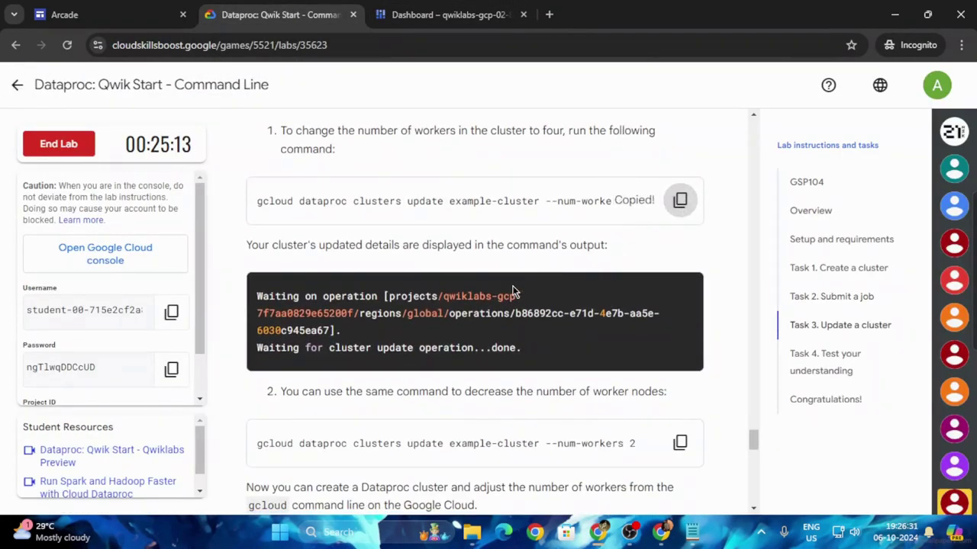
pyautogui.scroll(-4, 512, 305)
pyautogui.scroll(-3, 510, 316)
pyautogui.scroll(-3, 509, 316)
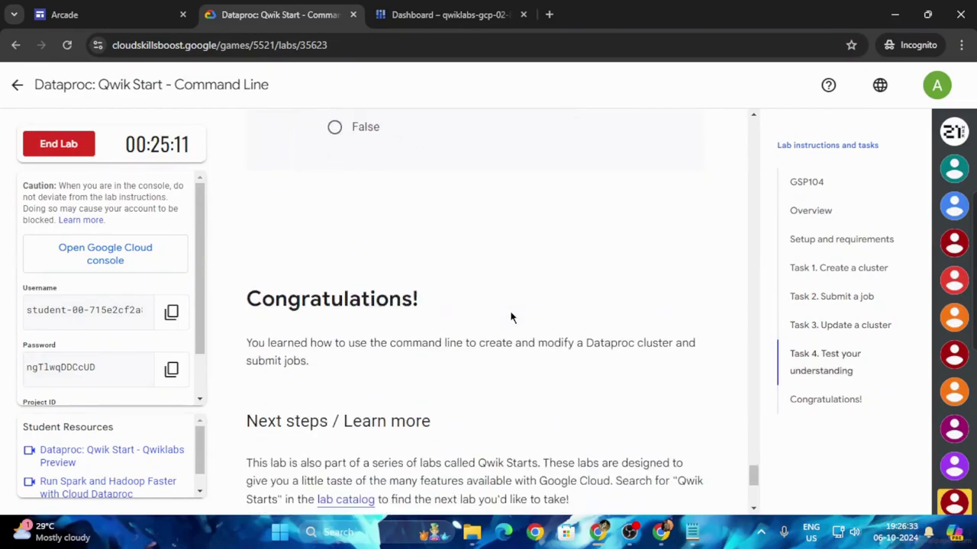
pyautogui.scroll(5, 503, 282)
pyautogui.click(437, 11)
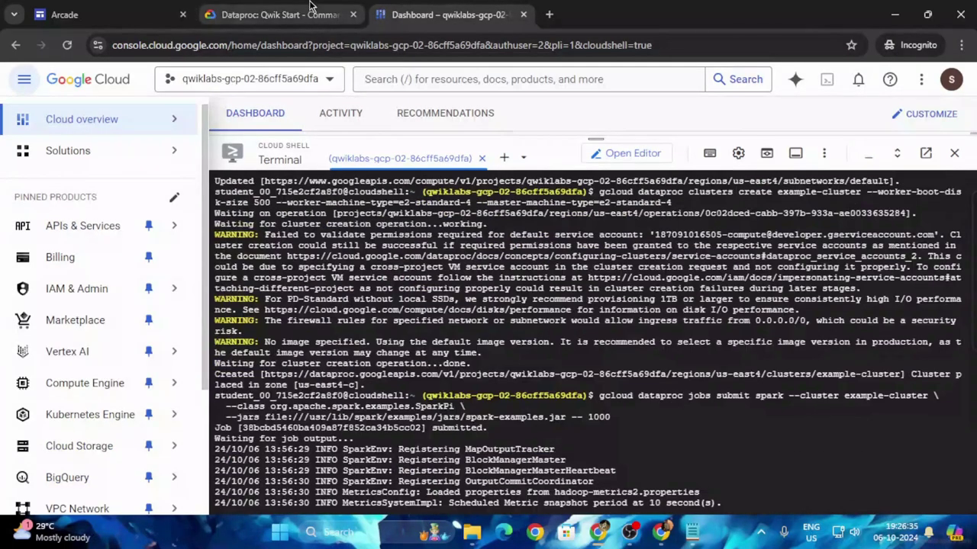
# Recheck the Submit a job progress repeatedly while the SparkPi job is still running.
pyautogui.click(279, 14)
pyautogui.scroll(5, 412, 344)
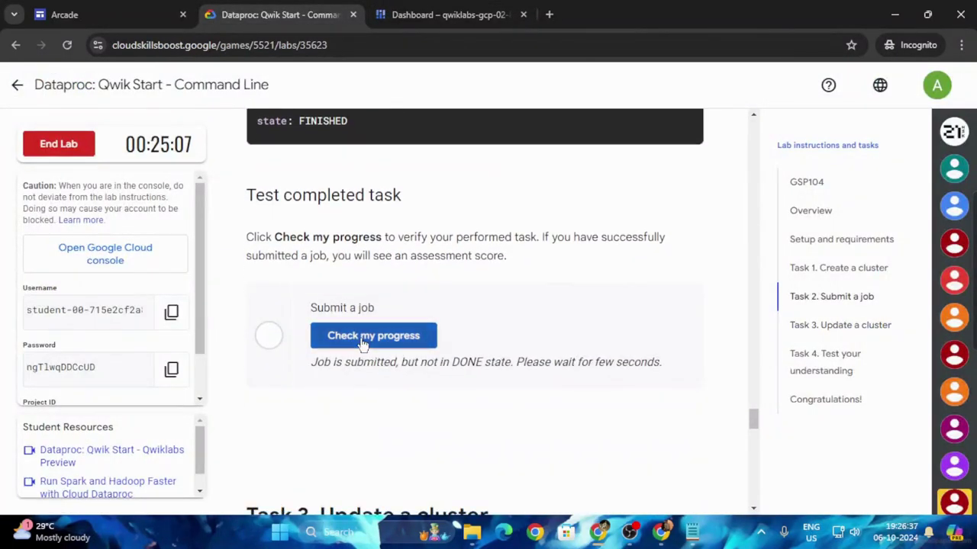
pyautogui.click(362, 341)
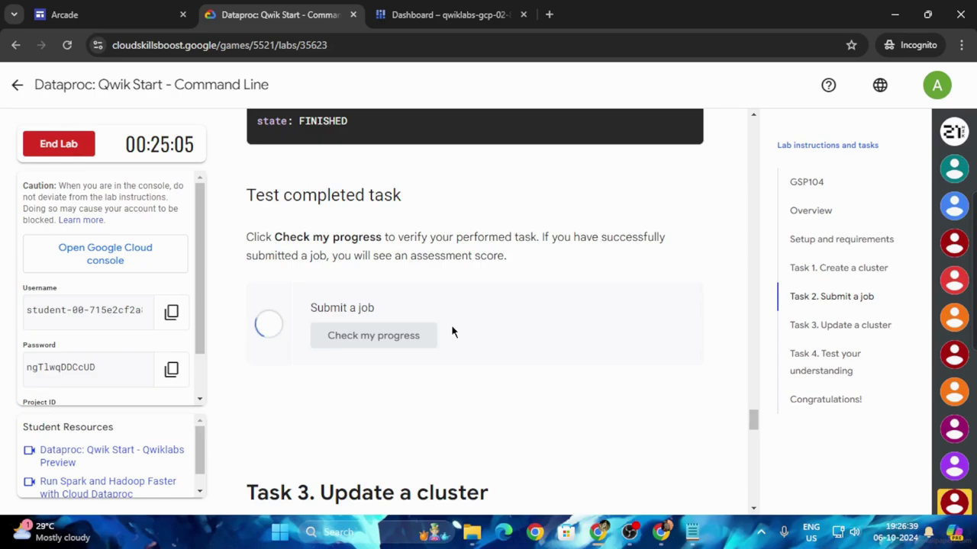
pyautogui.click(429, 336)
pyautogui.click(471, 9)
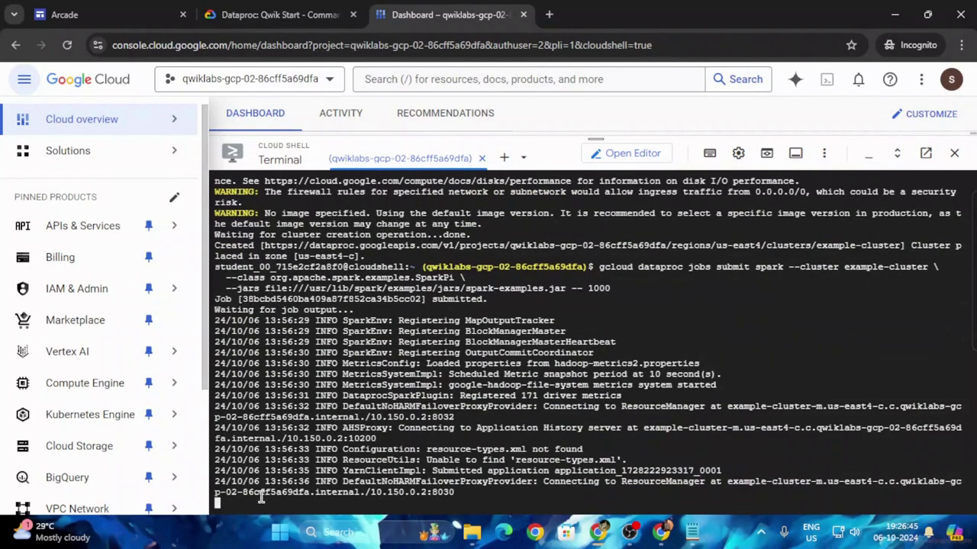
pyautogui.click(259, 8)
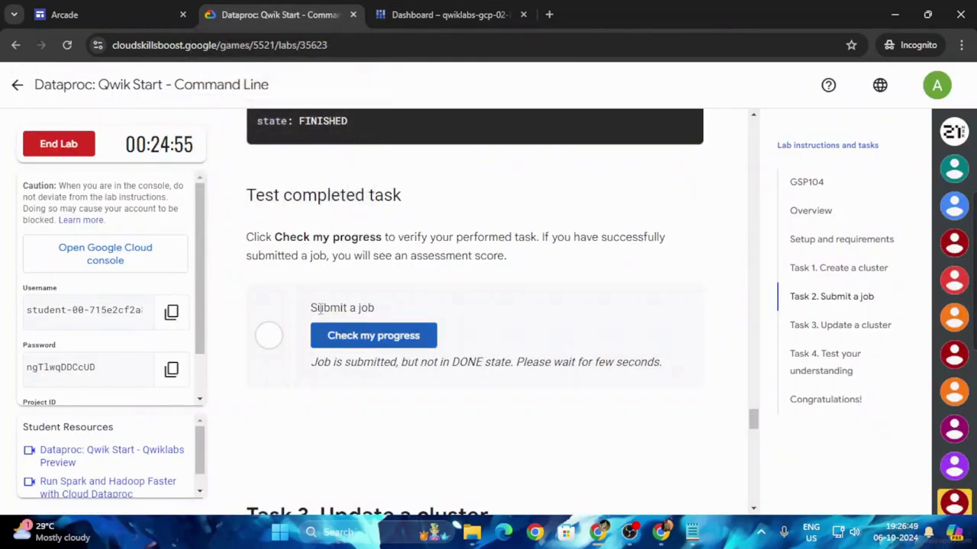
pyautogui.click(341, 331)
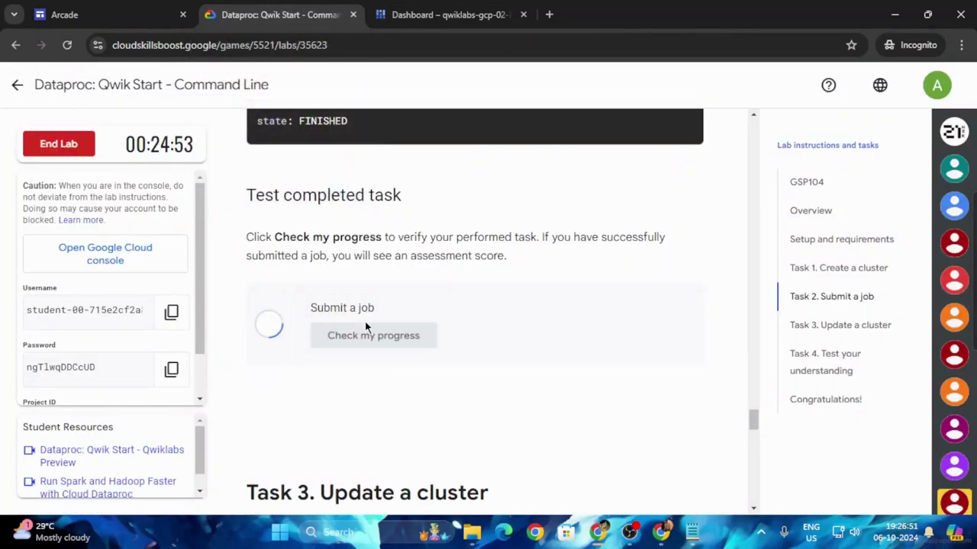
# Wait for the SparkPi job to reach DONE, then rerun the Submit a job progress check.
pyautogui.click(457, 14)
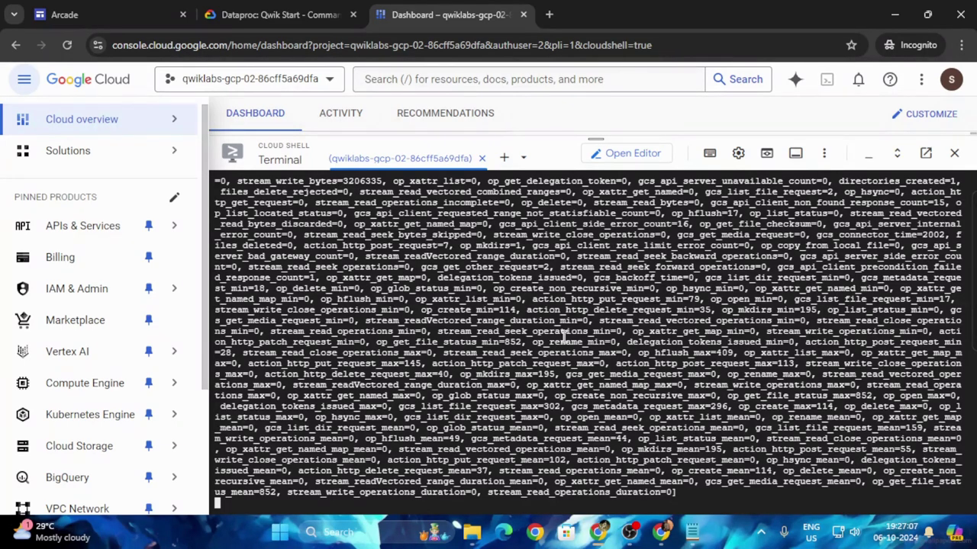
pyautogui.press('Return')
pyautogui.press('Return')
pyautogui.press('Return')
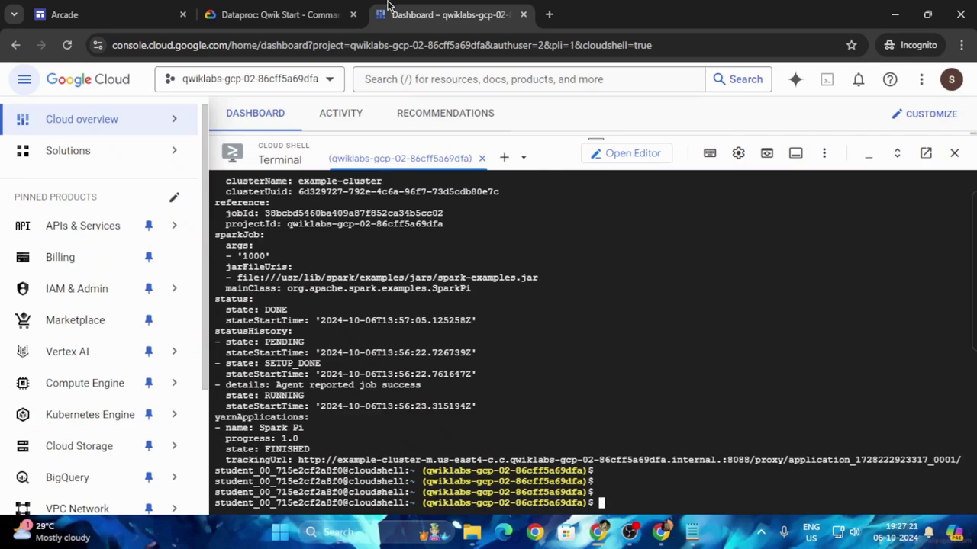
pyautogui.click(275, 8)
pyautogui.click(372, 329)
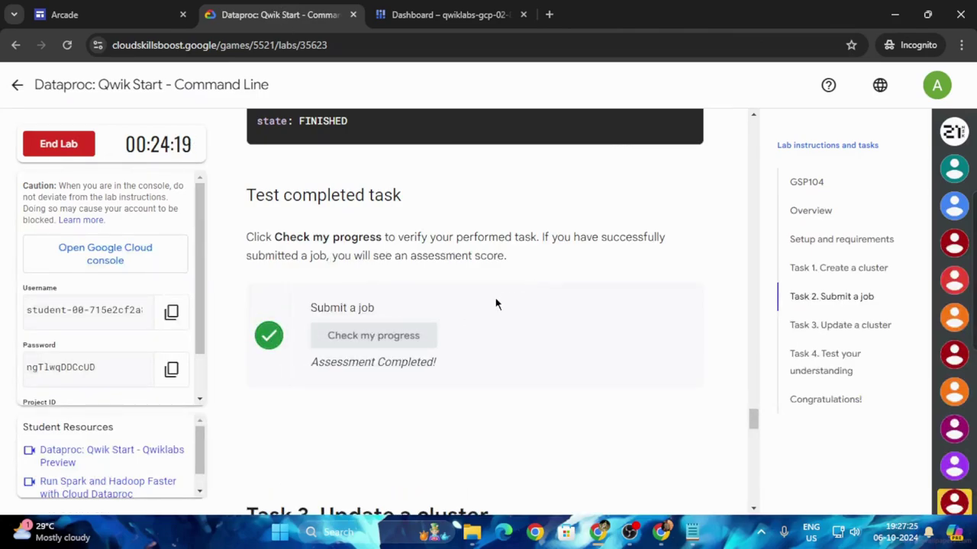
pyautogui.scroll(-2, 302, 201)
pyautogui.click(17, 84)
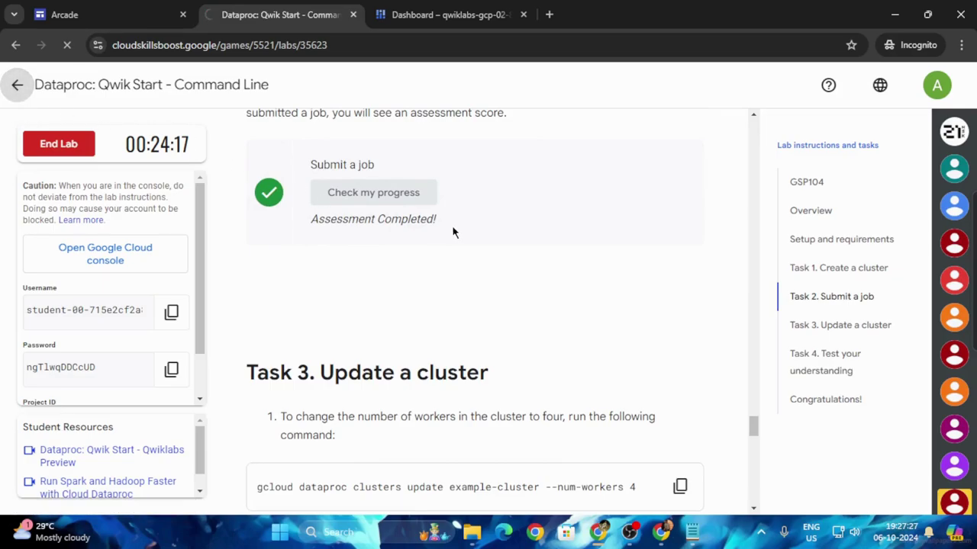
# Expand the Level Up! module on the Base Camp page to show the Dataproc: Qwik Start lab.
pyautogui.scroll(-5, 655, 329)
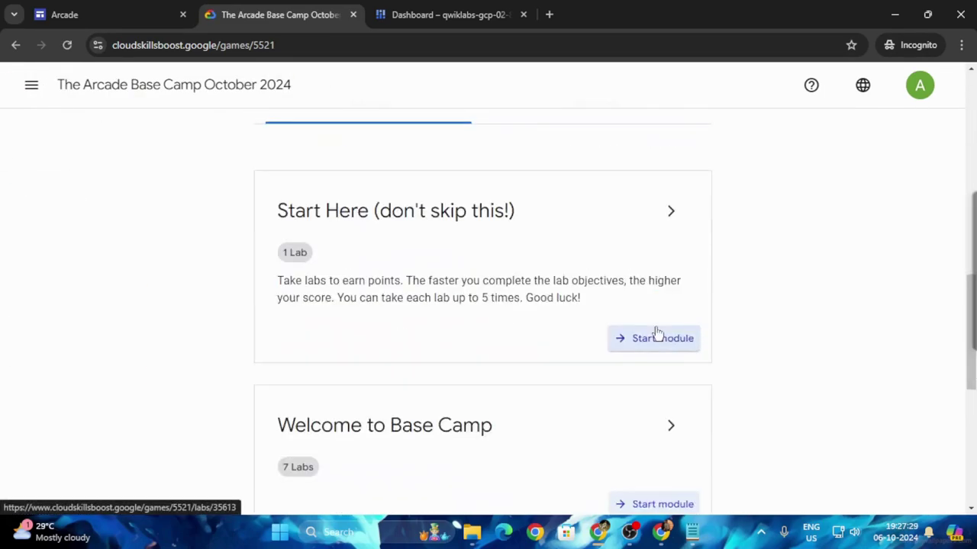
pyautogui.scroll(-5, 660, 329)
pyautogui.click(664, 243)
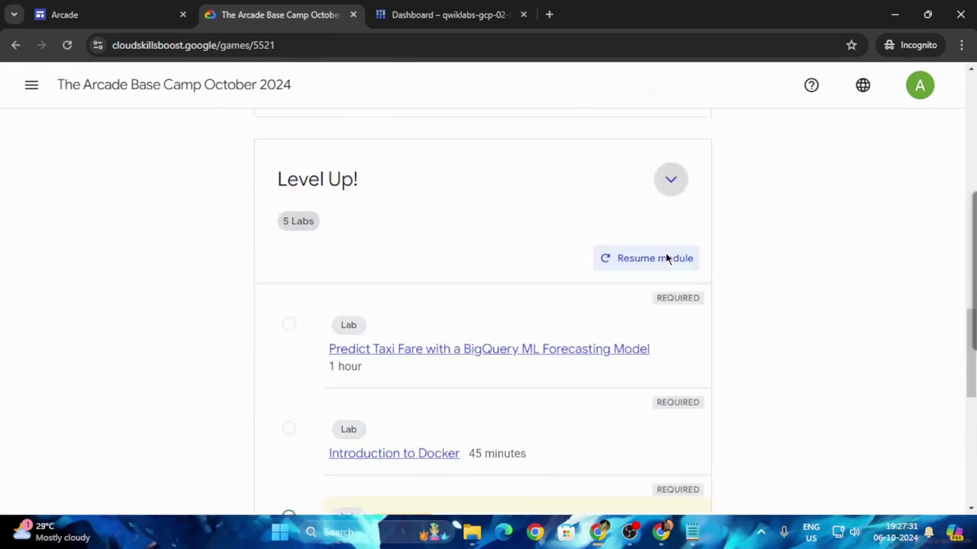
pyautogui.scroll(-3, 318, 330)
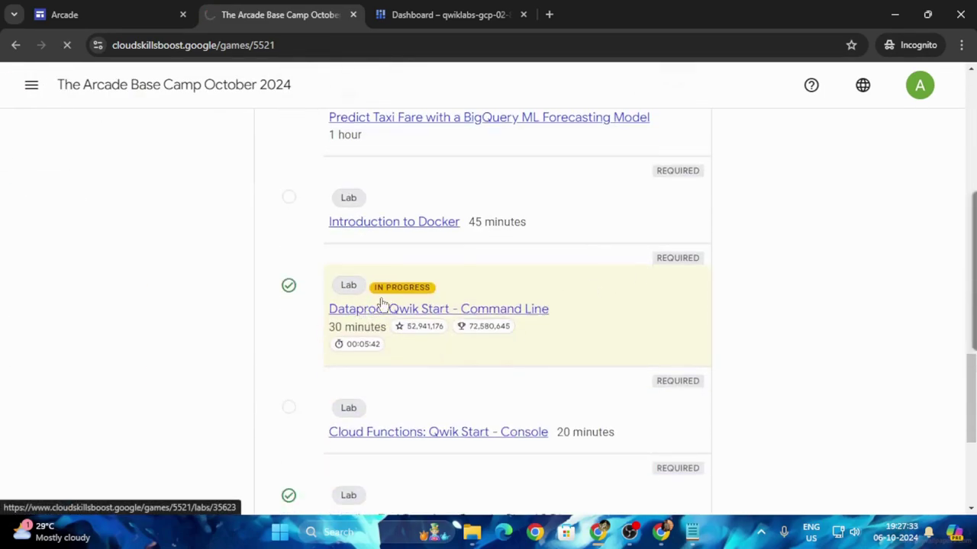